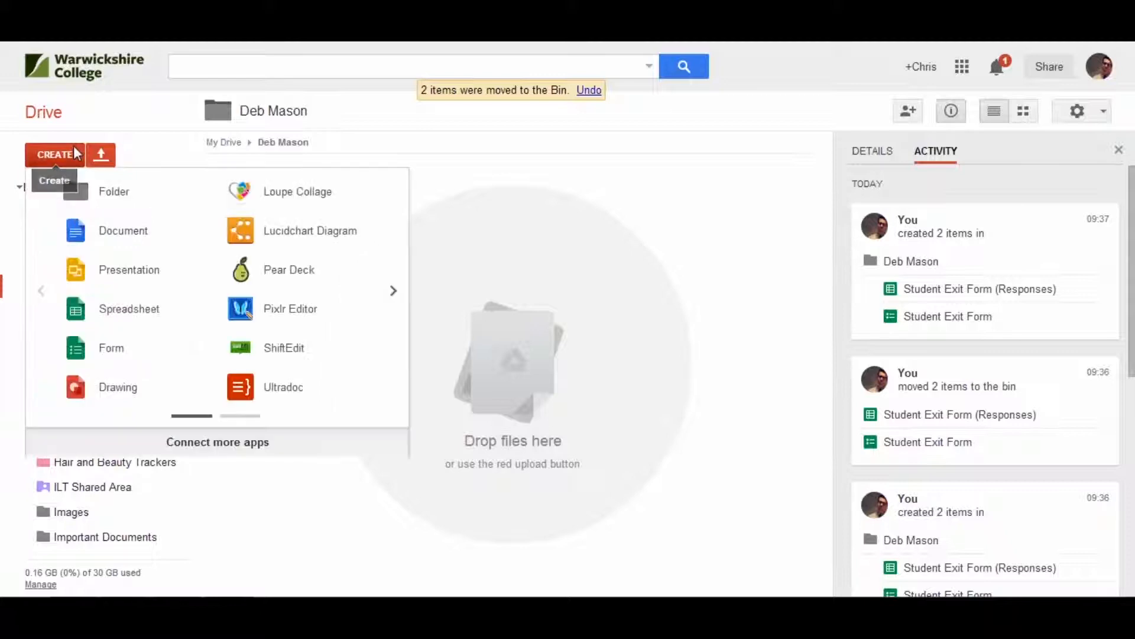
# Create a new form titled "Student Exit Form" with the Default theme
pyautogui.click(90, 345)
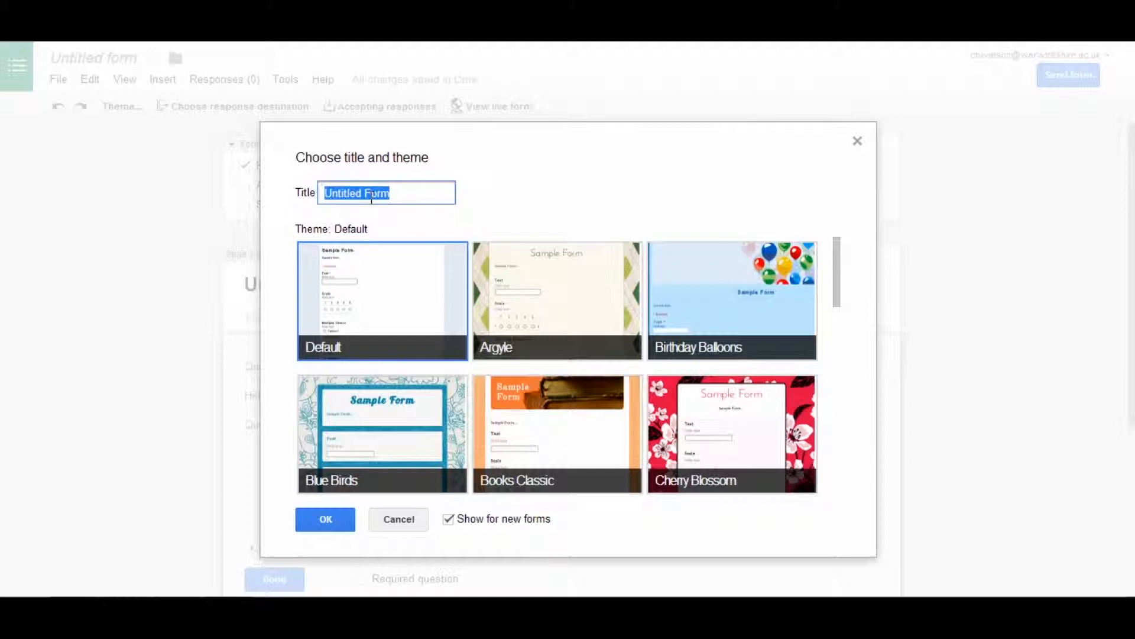
pyautogui.write('Stu')
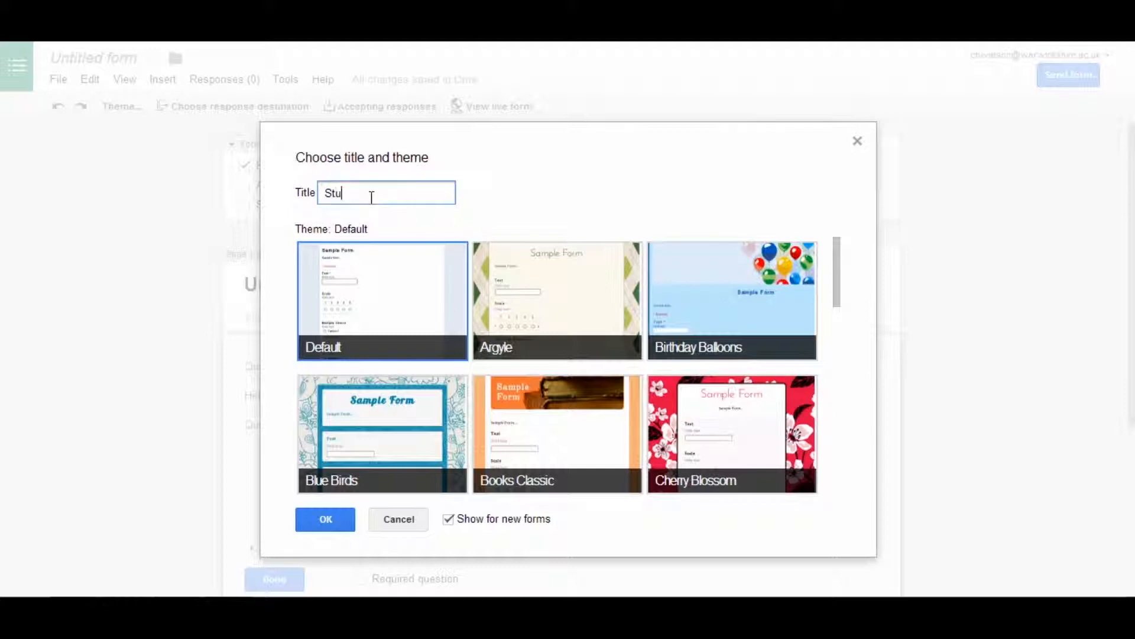
pyautogui.write('dent Exit Form')
pyautogui.click(510, 205)
pyautogui.moveTo(837, 293); pyautogui.dragTo(843, 251)
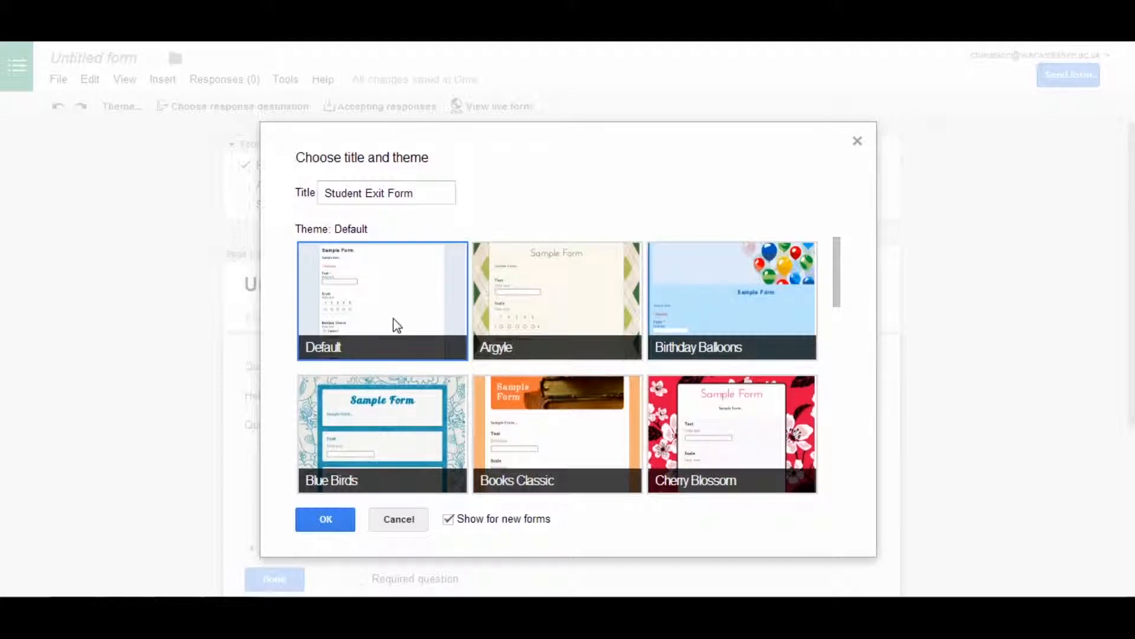
pyautogui.click(319, 524)
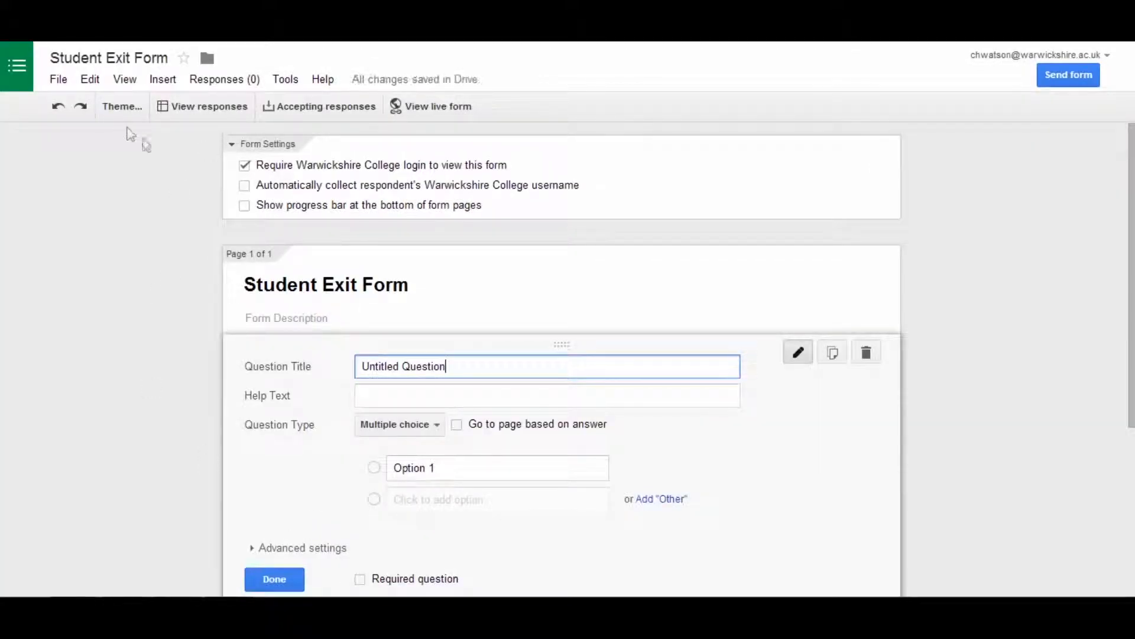
pyautogui.click(122, 109)
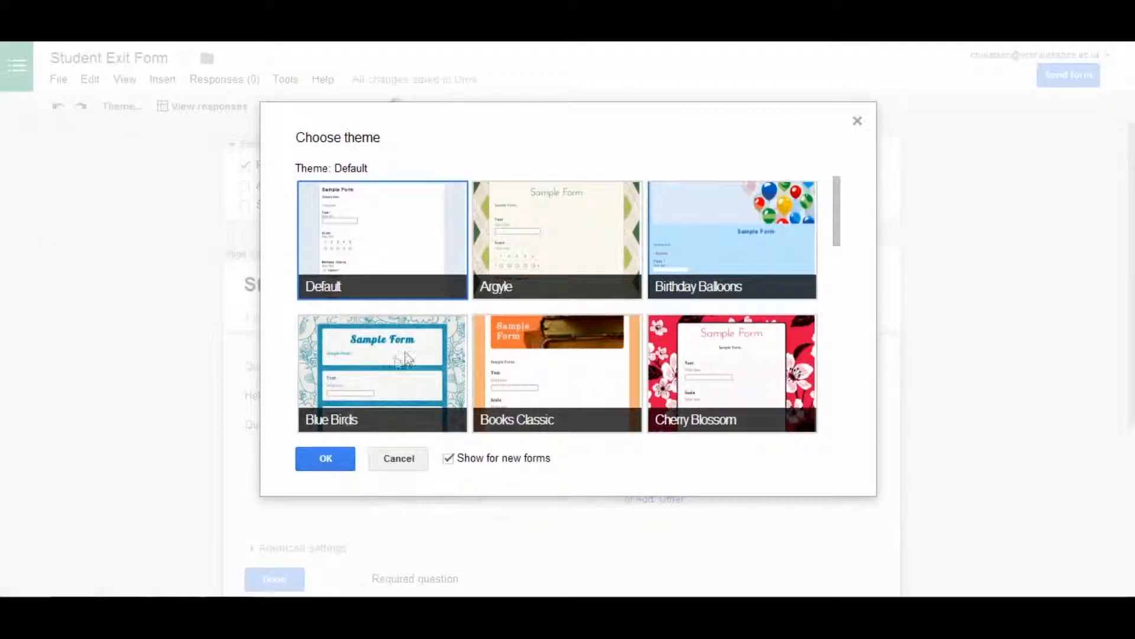
pyautogui.click(326, 458)
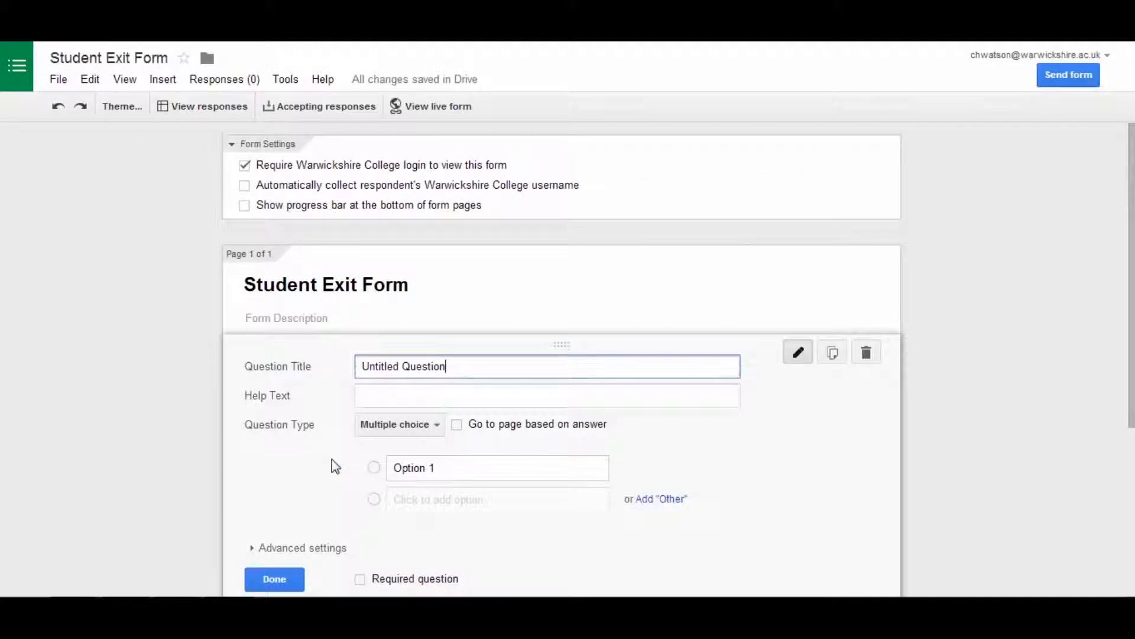
pyautogui.click(159, 59)
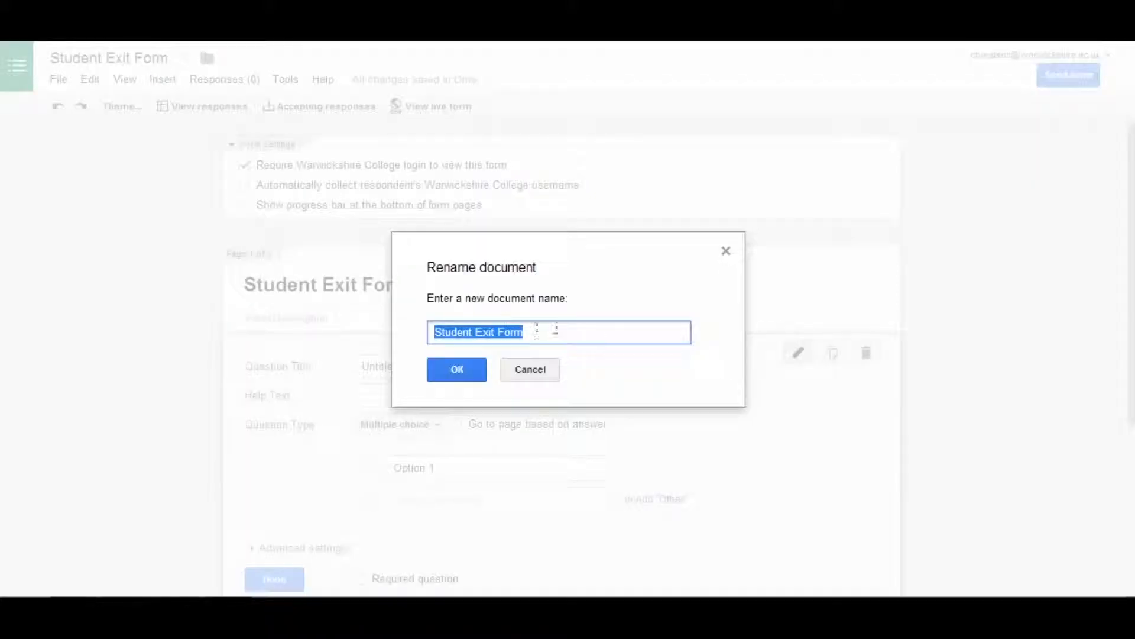
pyautogui.click(535, 374)
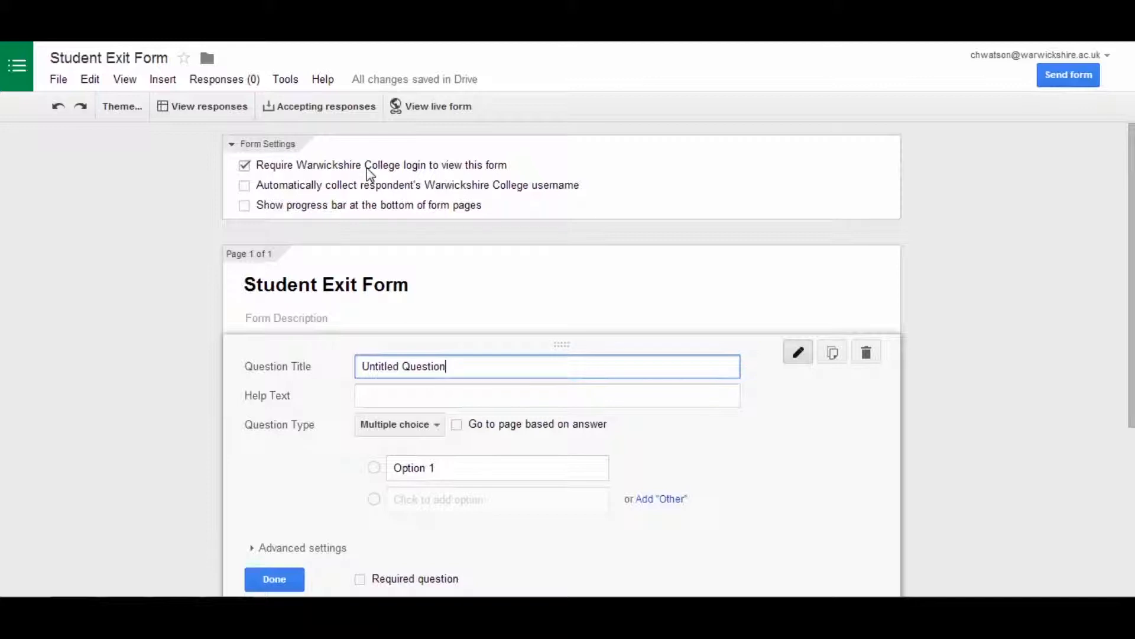
# Turn off the Warwickshire College login requirement for viewing the form and accept access from outside the college
pyautogui.click(245, 169)
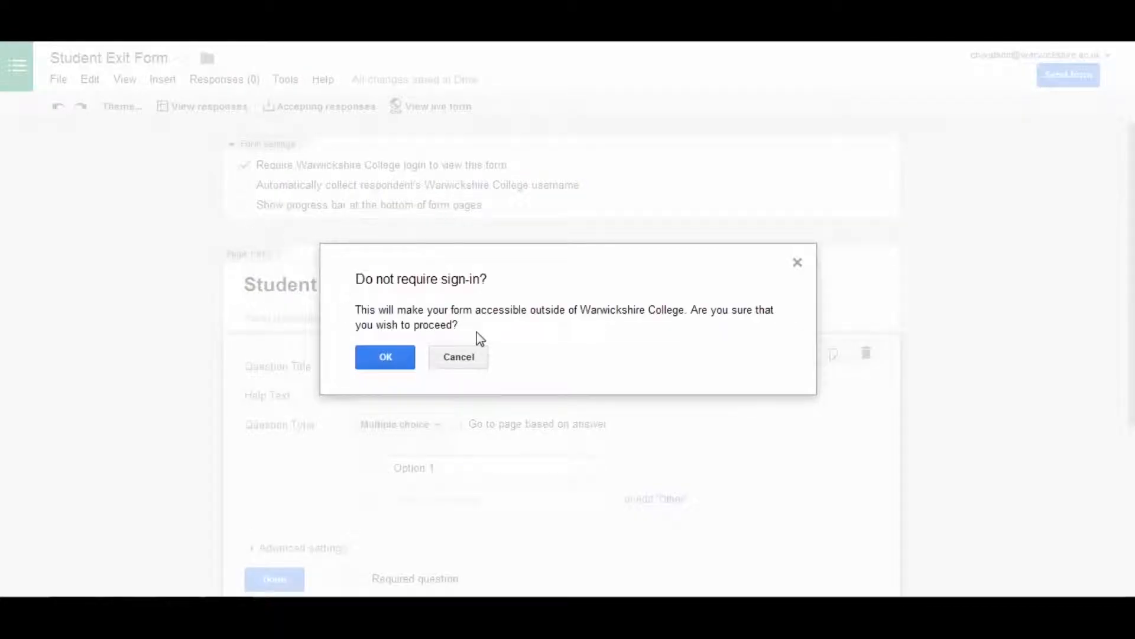
pyautogui.click(407, 361)
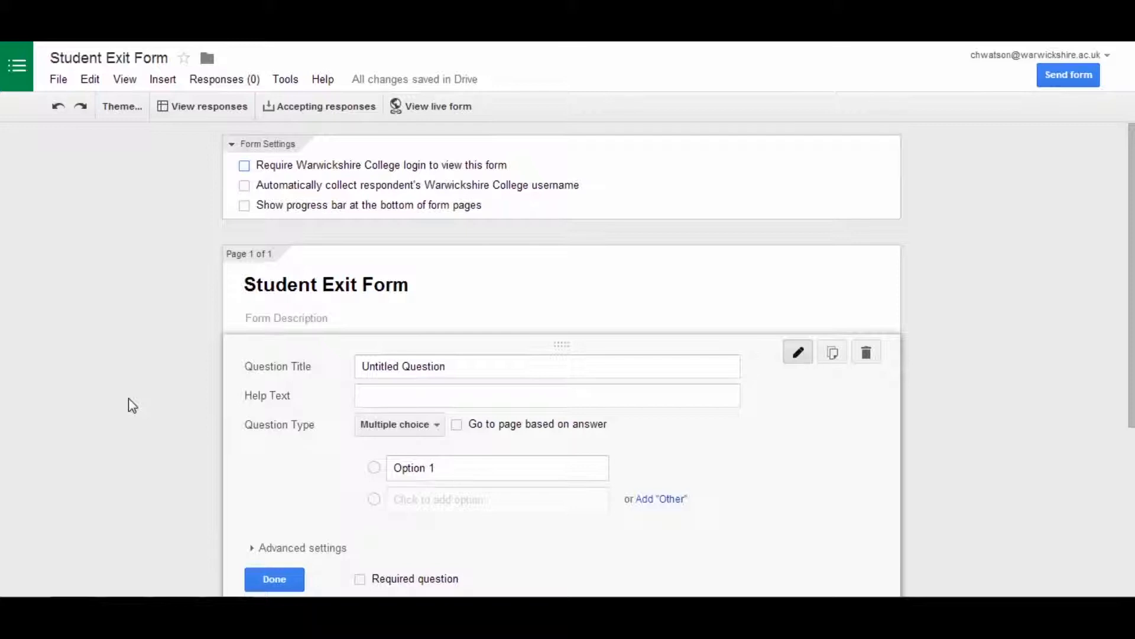
# Change the form's page heading to "Student Exit Form - For Students"
pyautogui.scroll(-1, 133, 406)
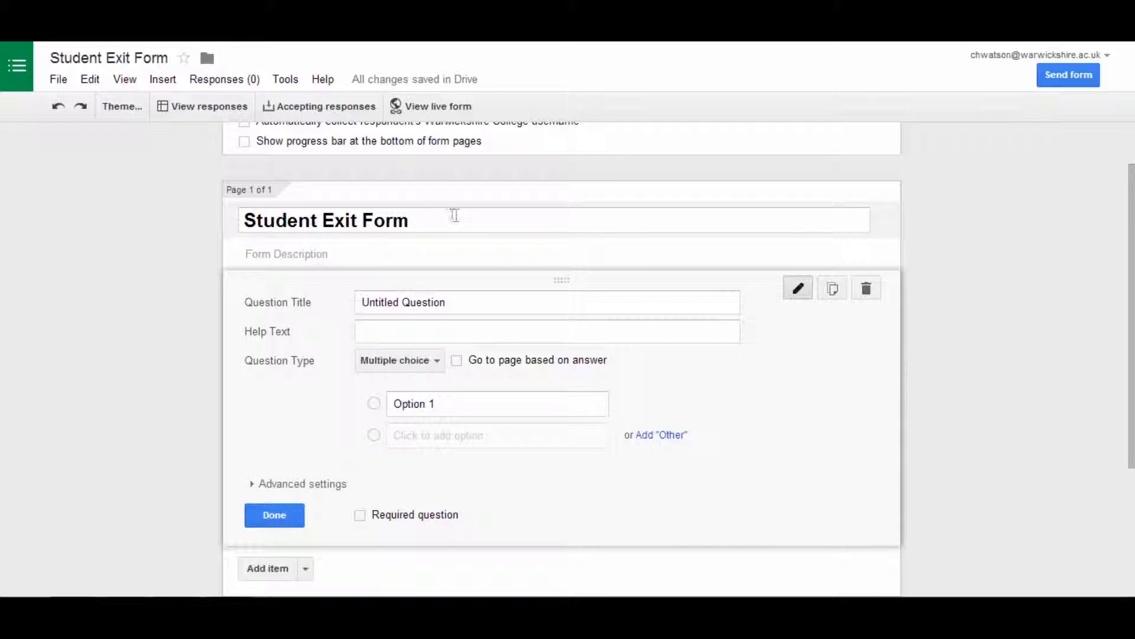
pyautogui.click(415, 225)
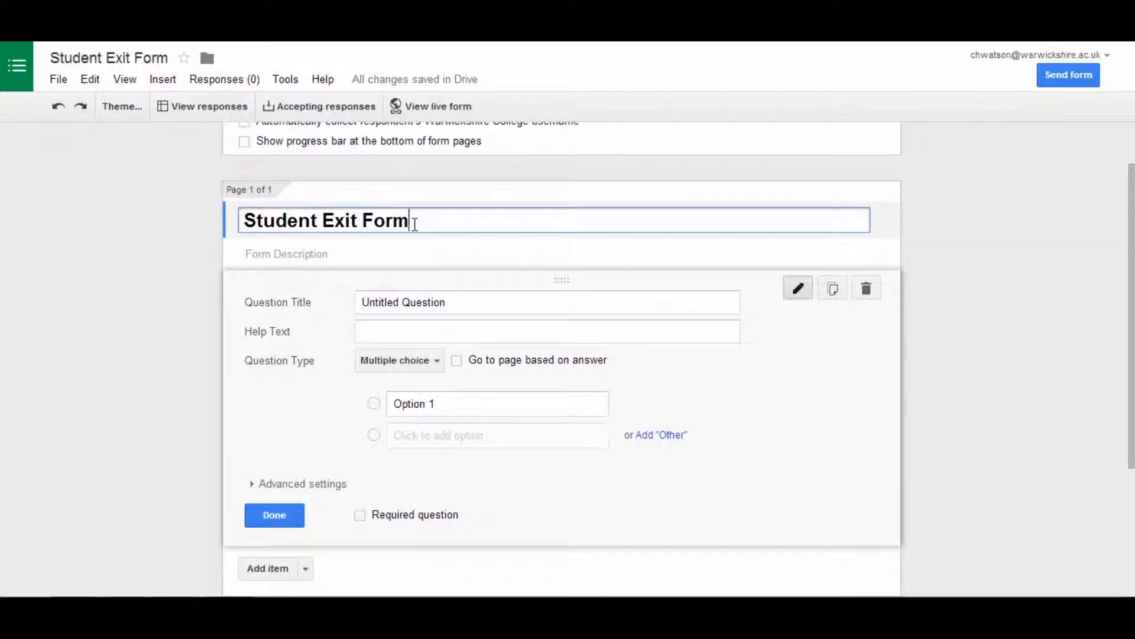
pyautogui.write('- For S')
pyautogui.write('tudnet')
pyautogui.press('BackSpace')
pyautogui.press('BackSpace')
pyautogui.press('BackSpace')
pyautogui.press('BackSpace')
pyautogui.write('dents')
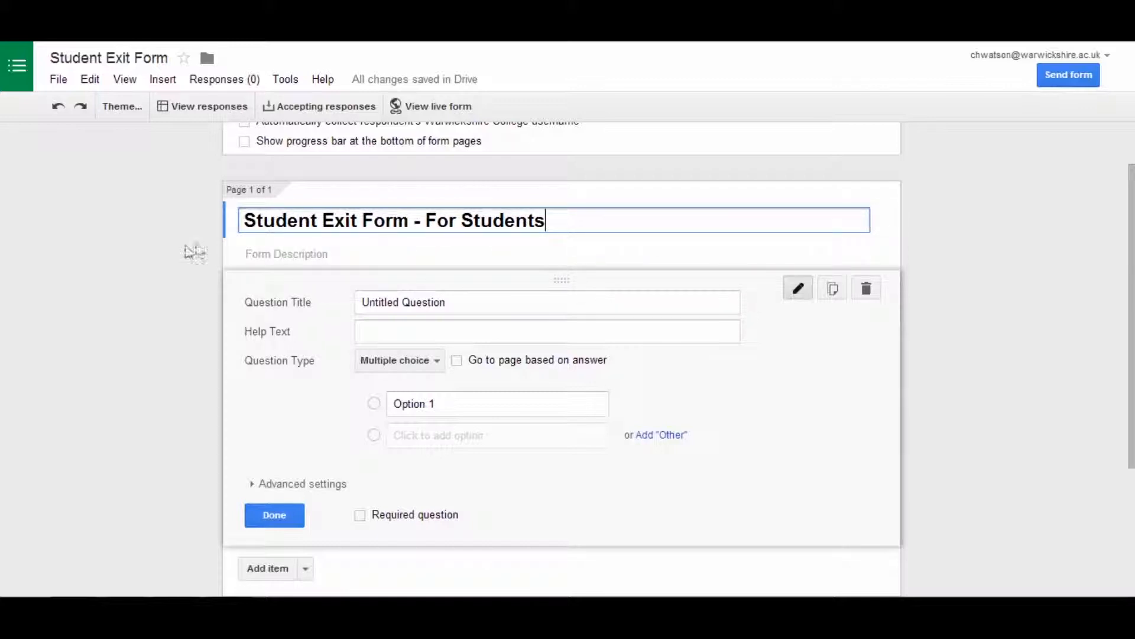
pyautogui.click(196, 243)
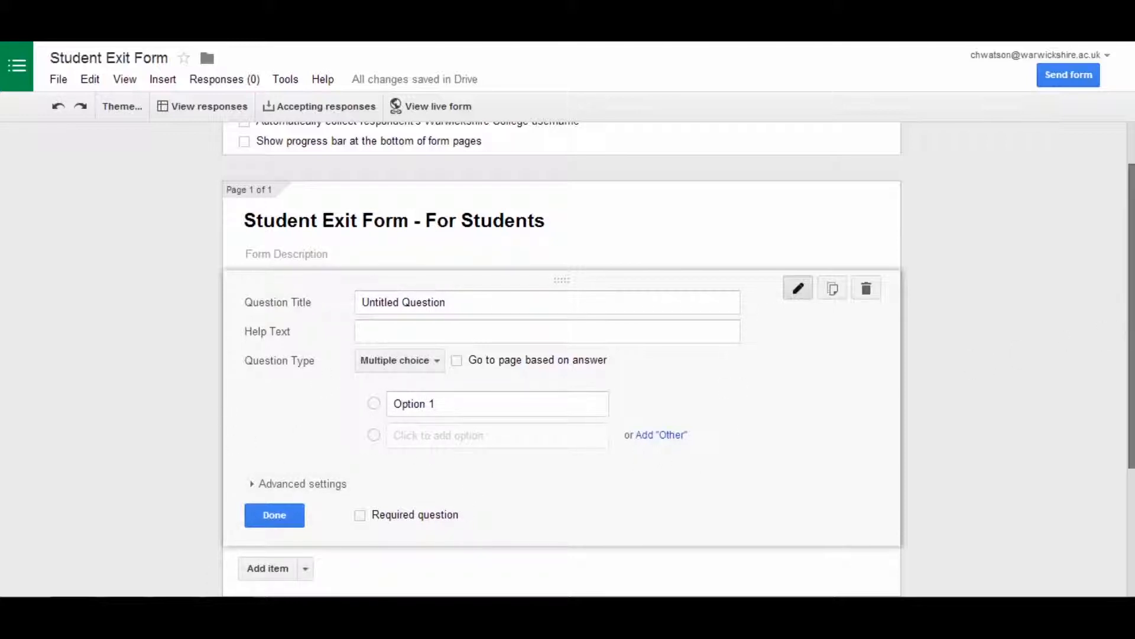
pyautogui.scroll(-3, 562, 355)
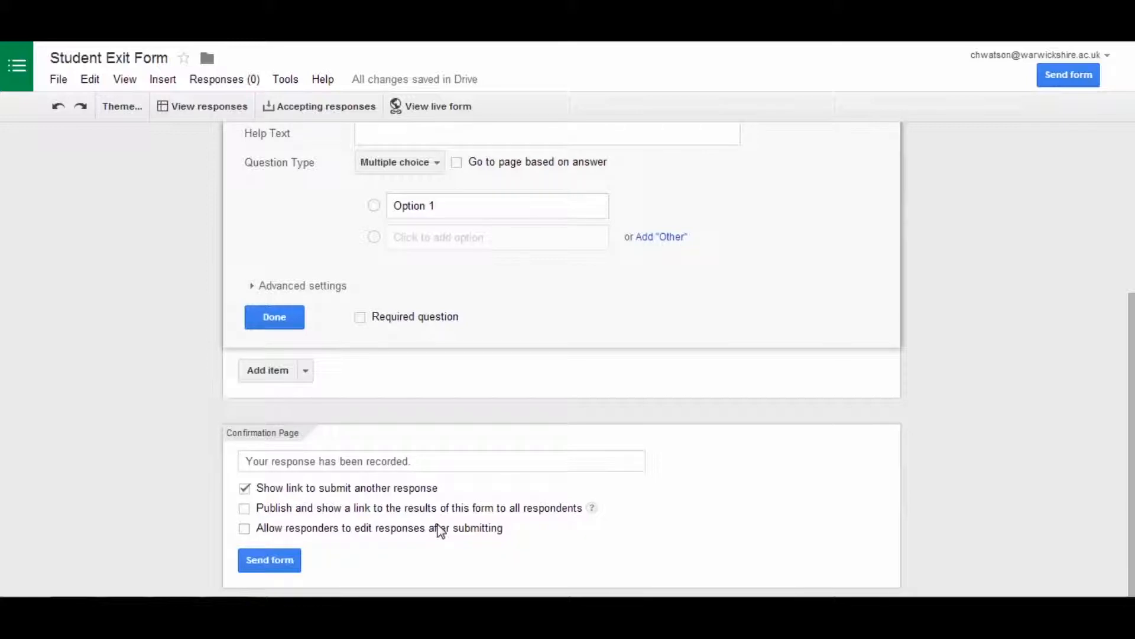
pyautogui.click(307, 372)
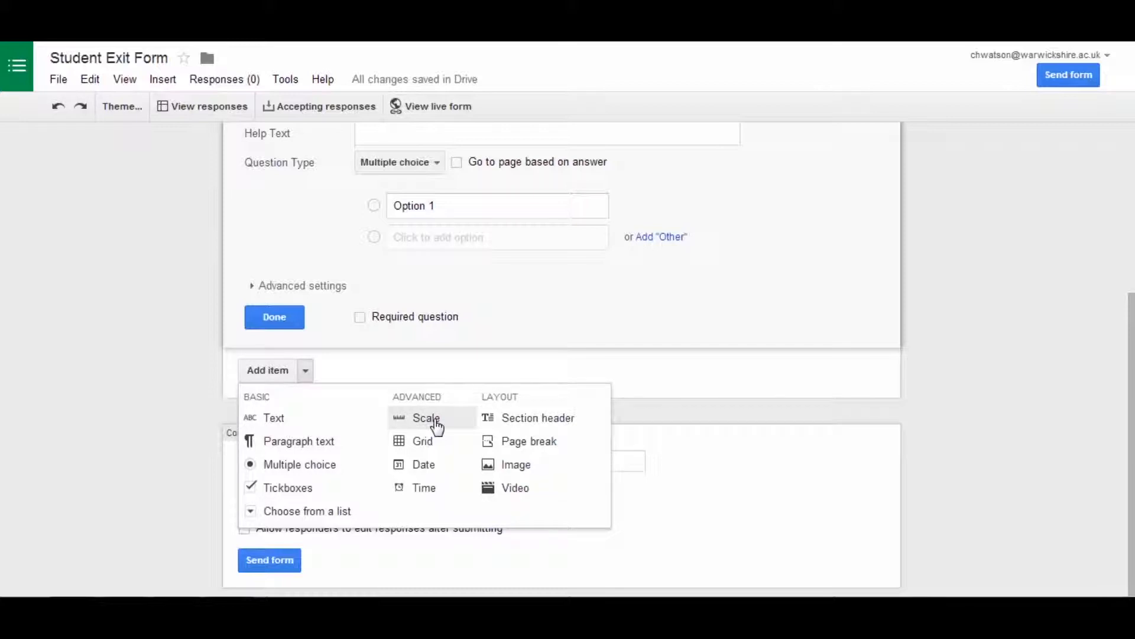
pyautogui.click(181, 391)
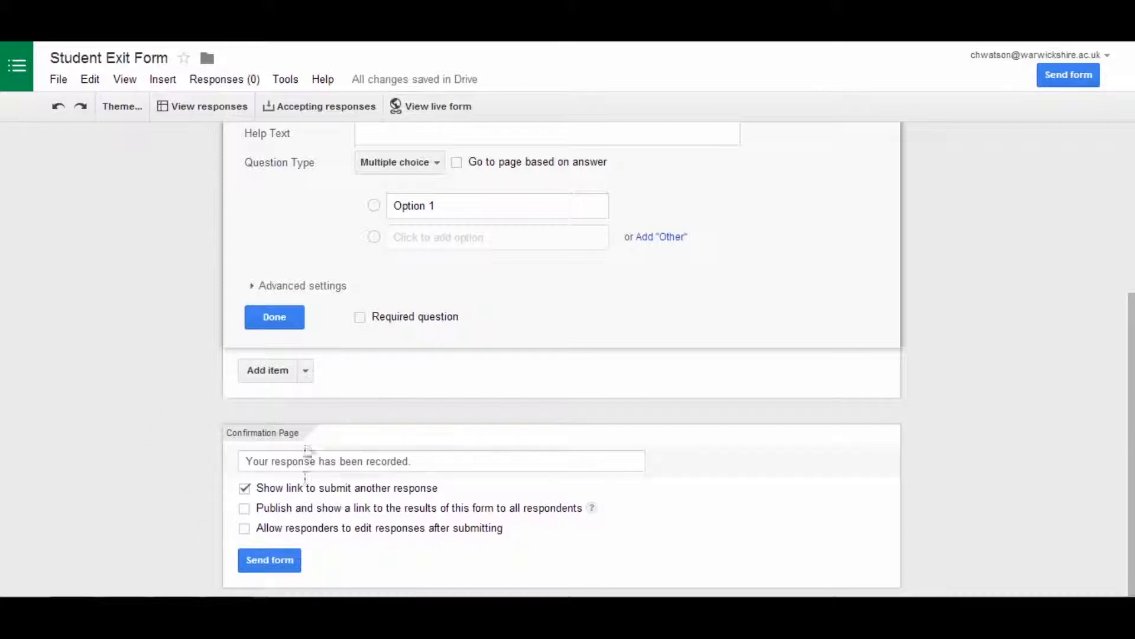
# Set the confirmation message to "Thank you for submitting the form, we value all feedback." and disable the link to submit another response
pyautogui.click(429, 465)
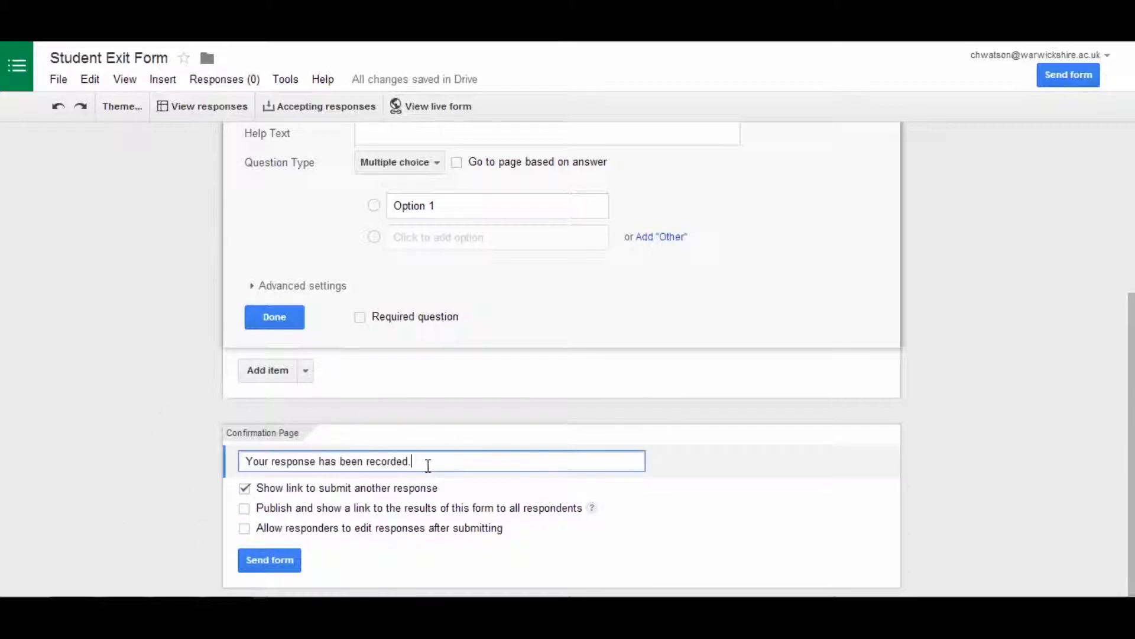
pyautogui.moveTo(428, 465); pyautogui.dragTo(214, 461)
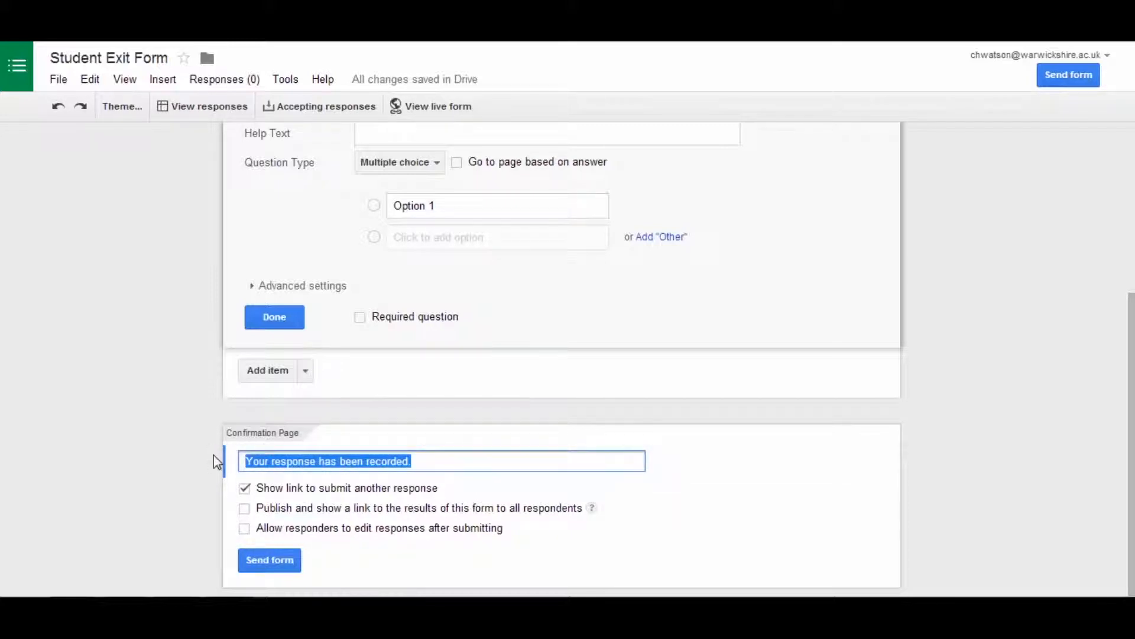
pyautogui.write('Thank')
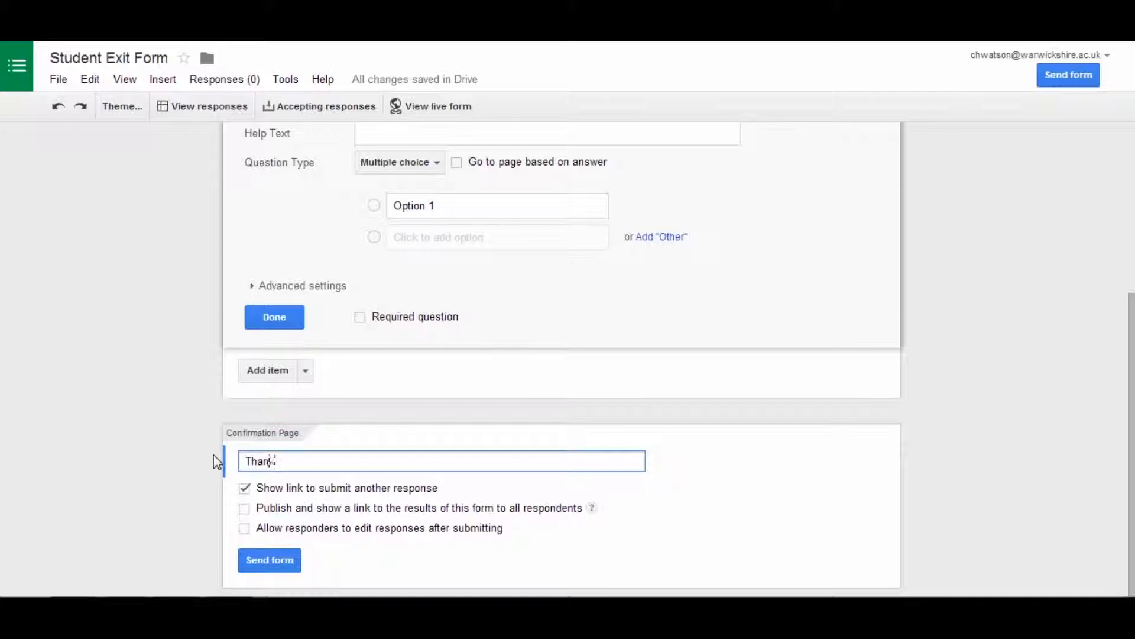
pyautogui.write(' you for submitting ')
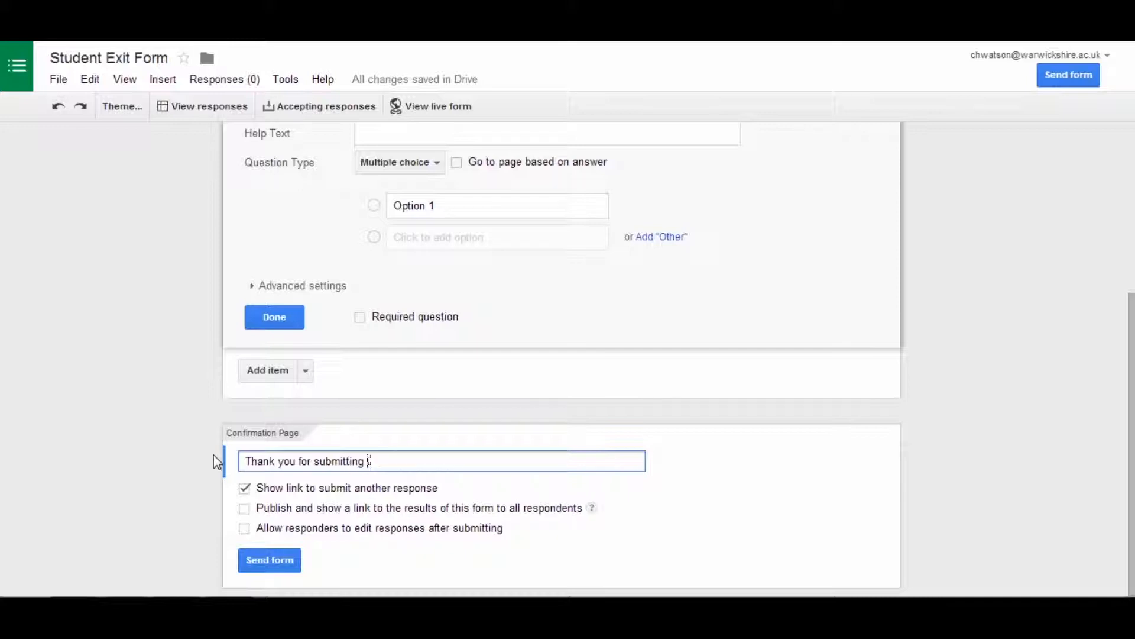
pyautogui.write('the form , we value a')
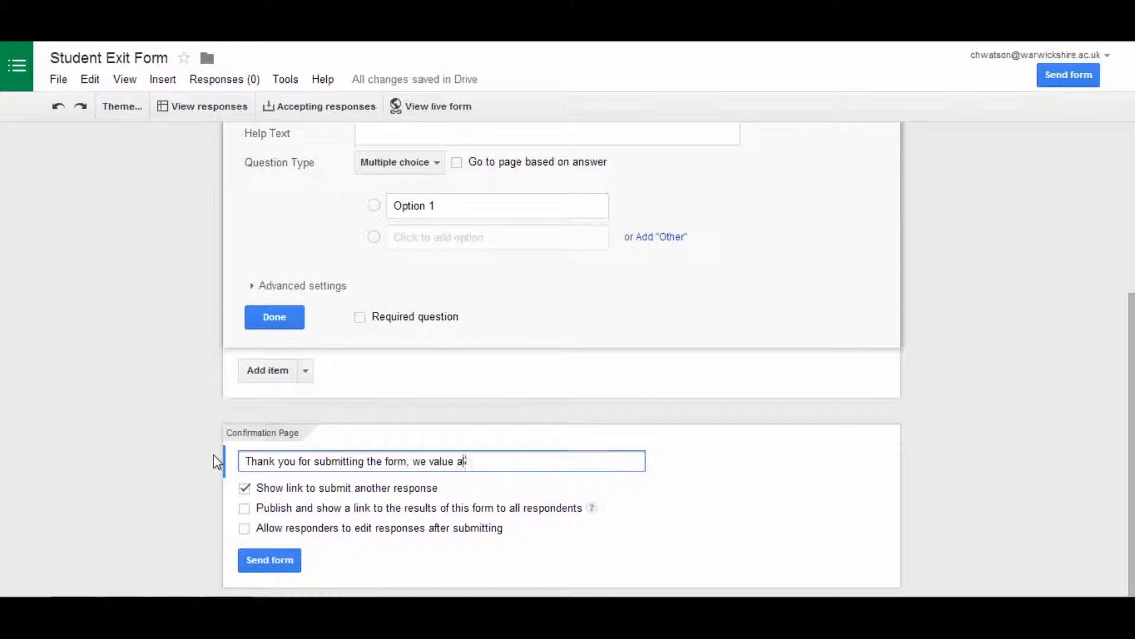
pyautogui.write('ll teedback.')
pyautogui.click(196, 462)
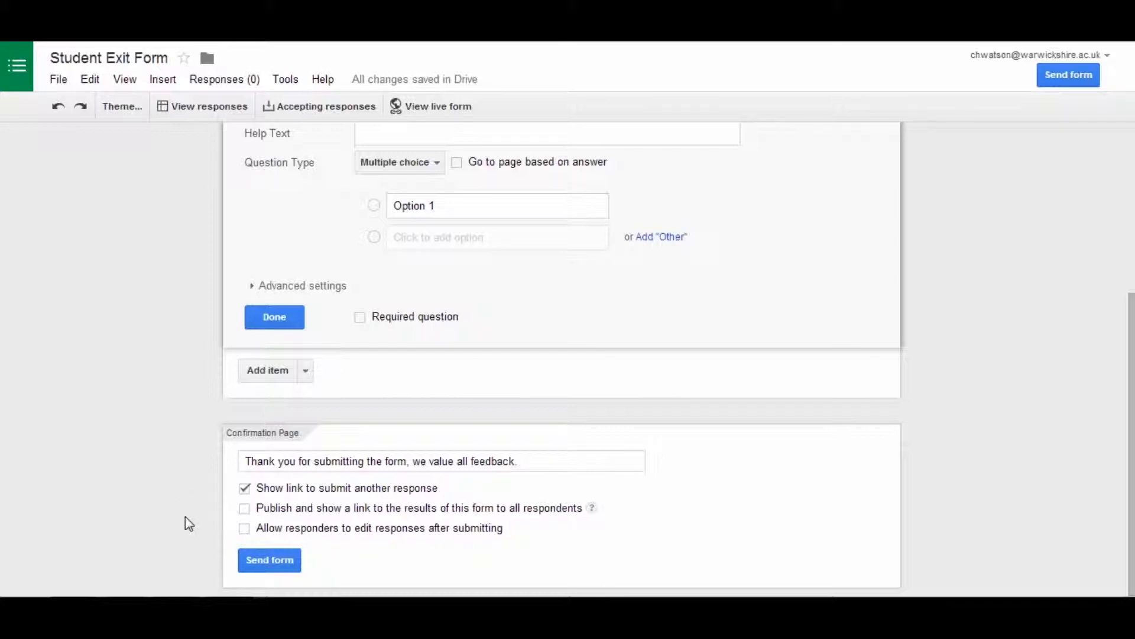
pyautogui.click(245, 487)
pyautogui.scroll(5, 200, 380)
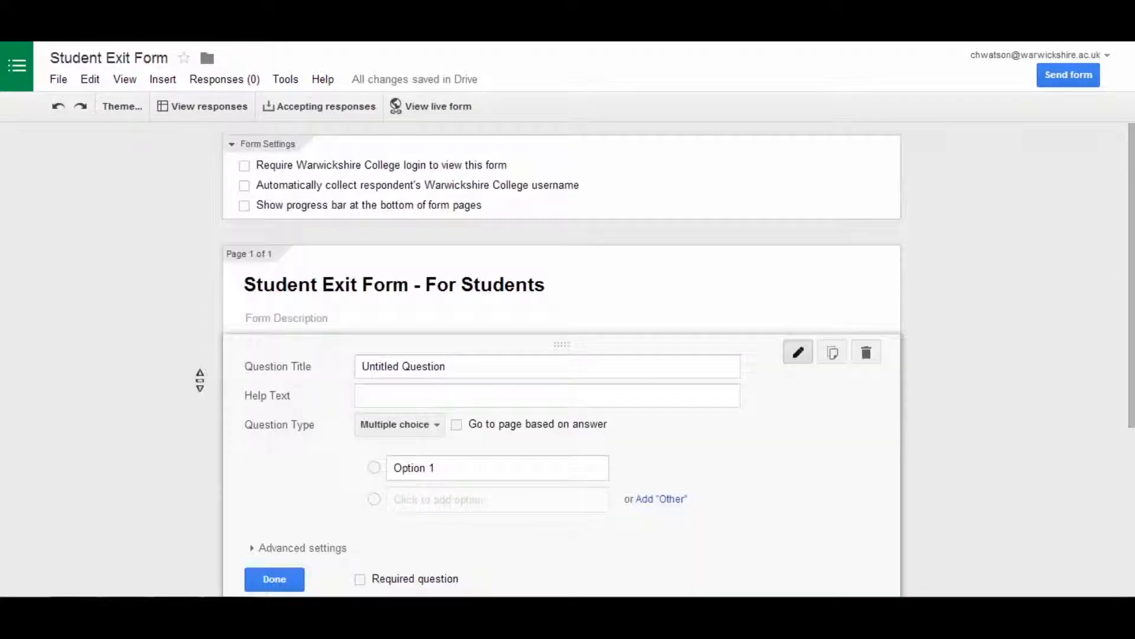
pyautogui.scroll(-5, 200, 380)
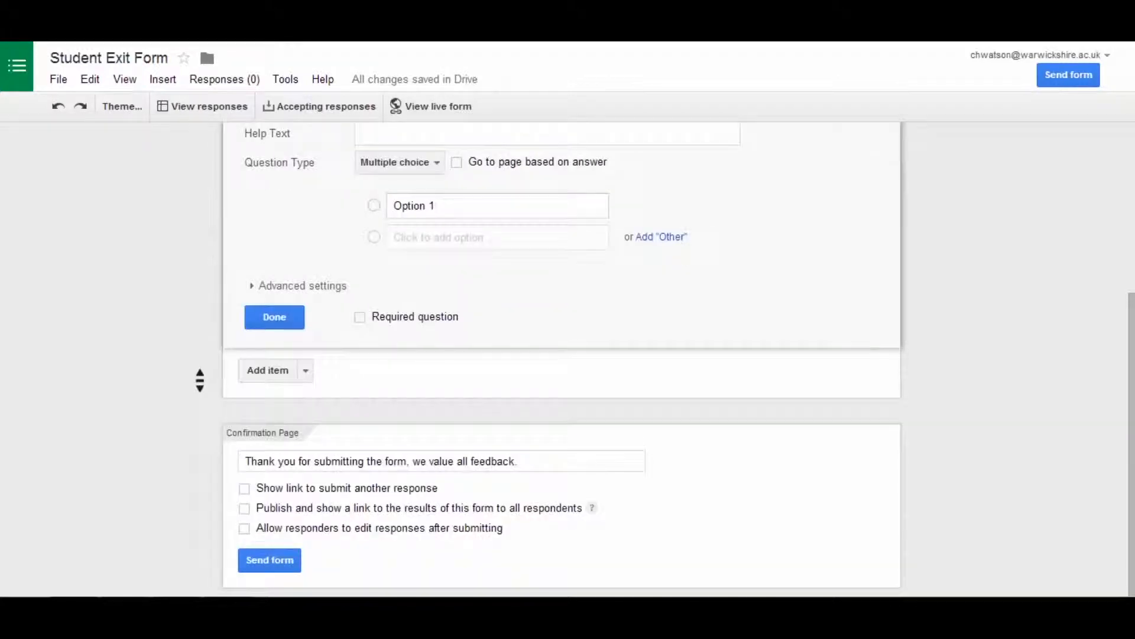
pyautogui.scroll(5, 199, 381)
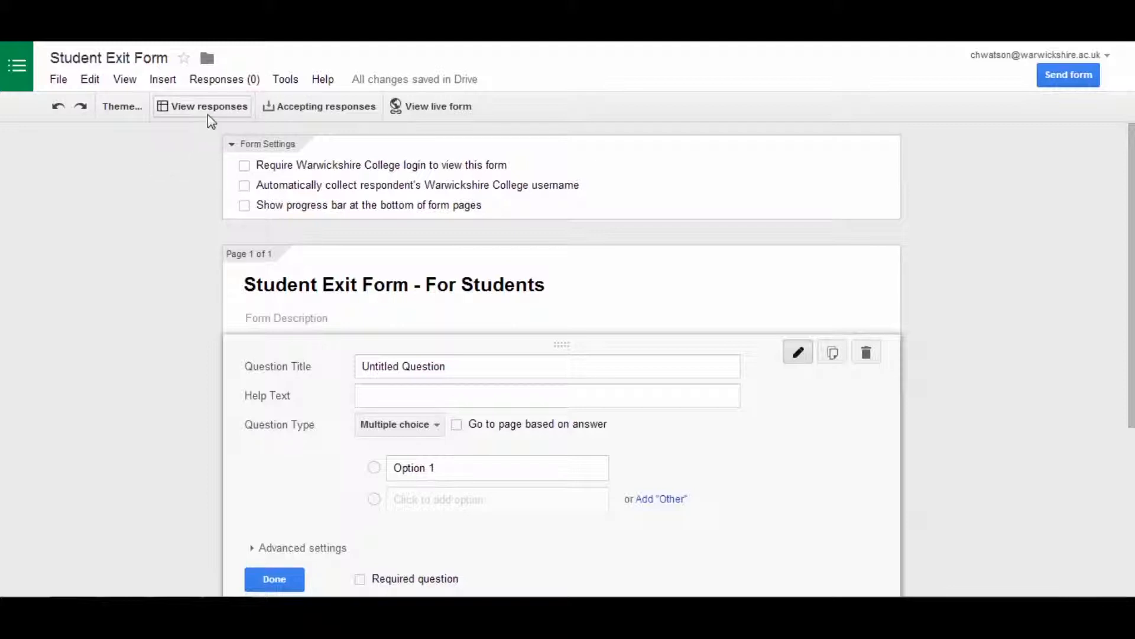
pyautogui.click(228, 83)
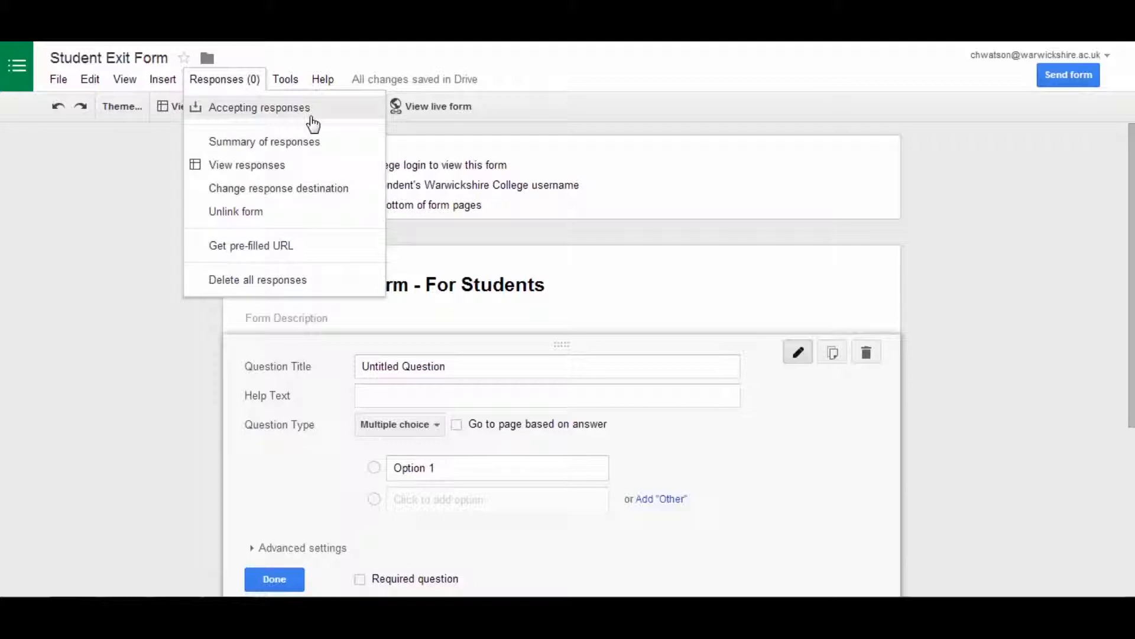
pyautogui.scroll(-5, 152, 145)
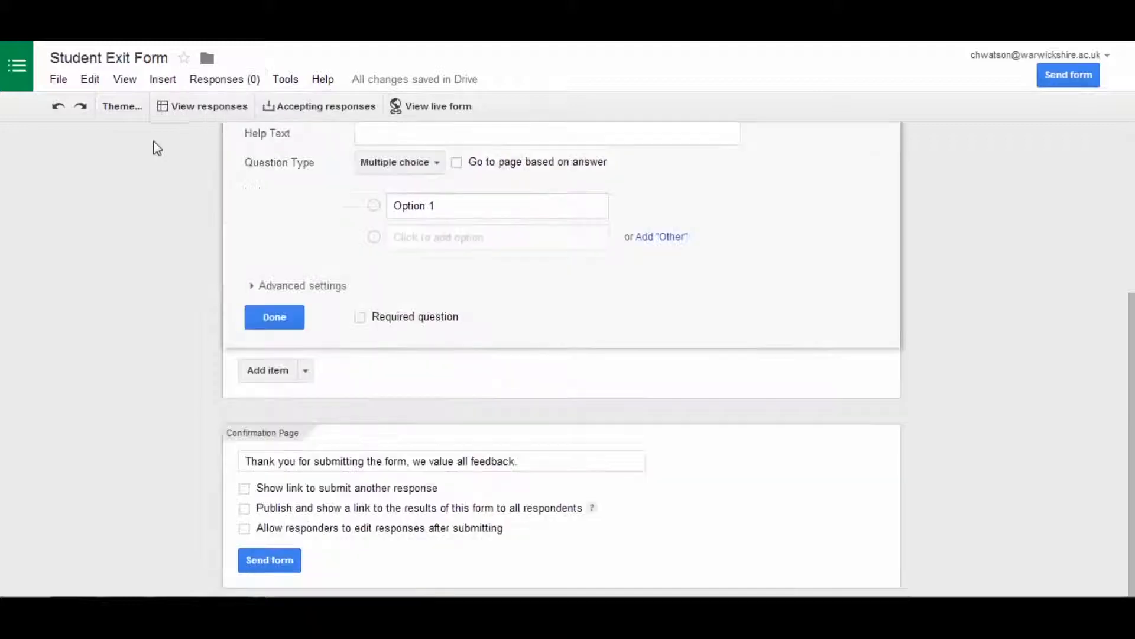
# View the form's response spreadsheet, and open the summary of responses from the form editor
pyautogui.click(190, 117)
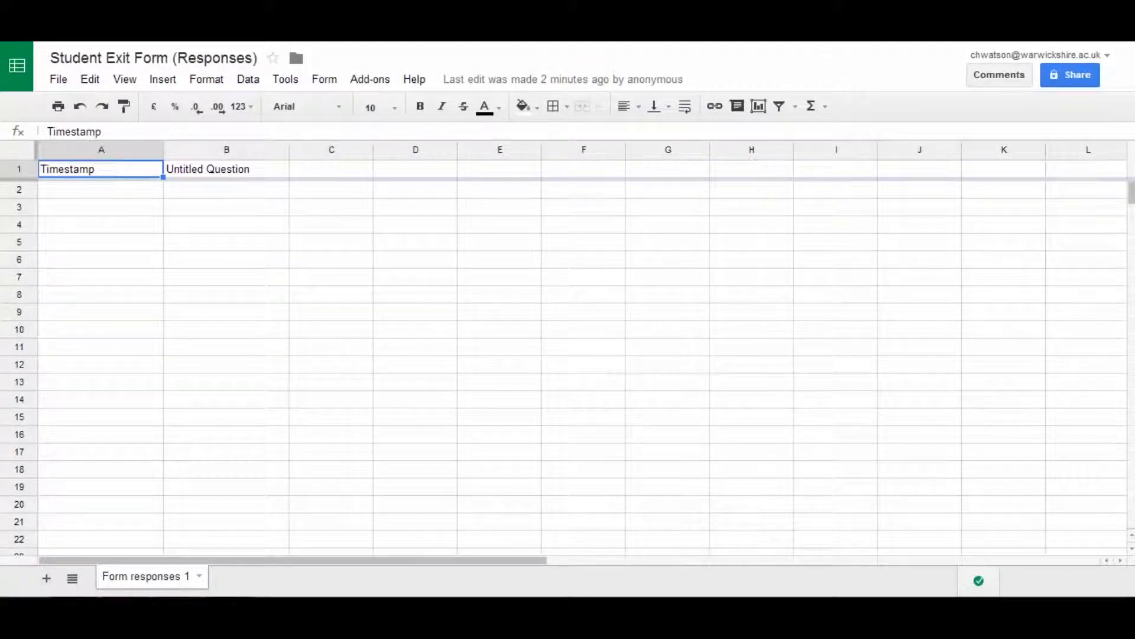
pyautogui.click(879, 39)
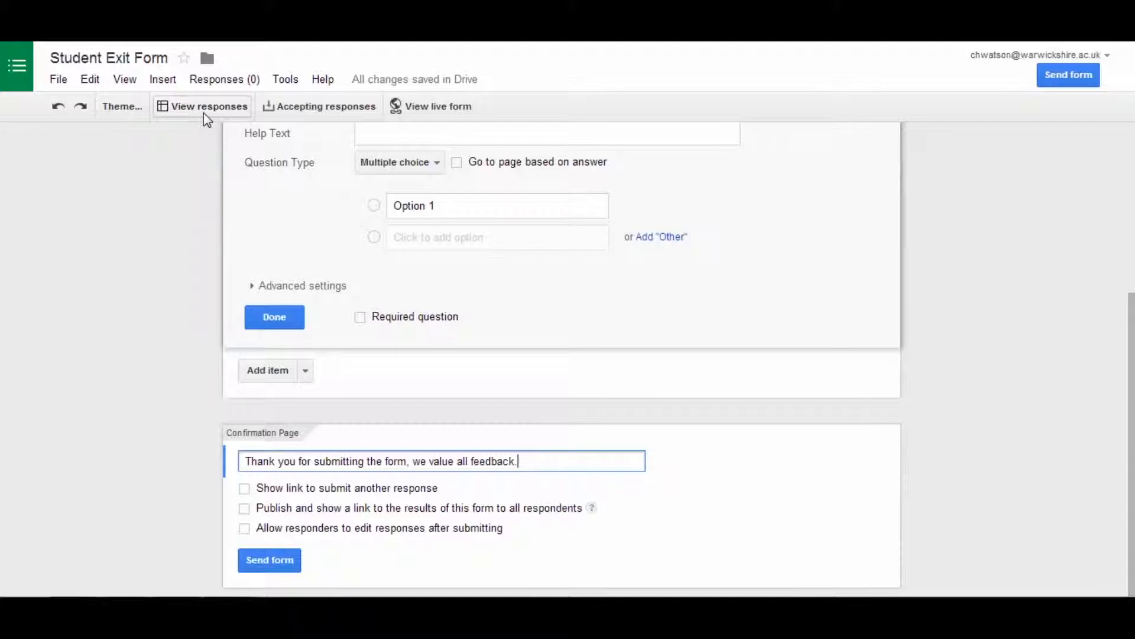
pyautogui.click(236, 83)
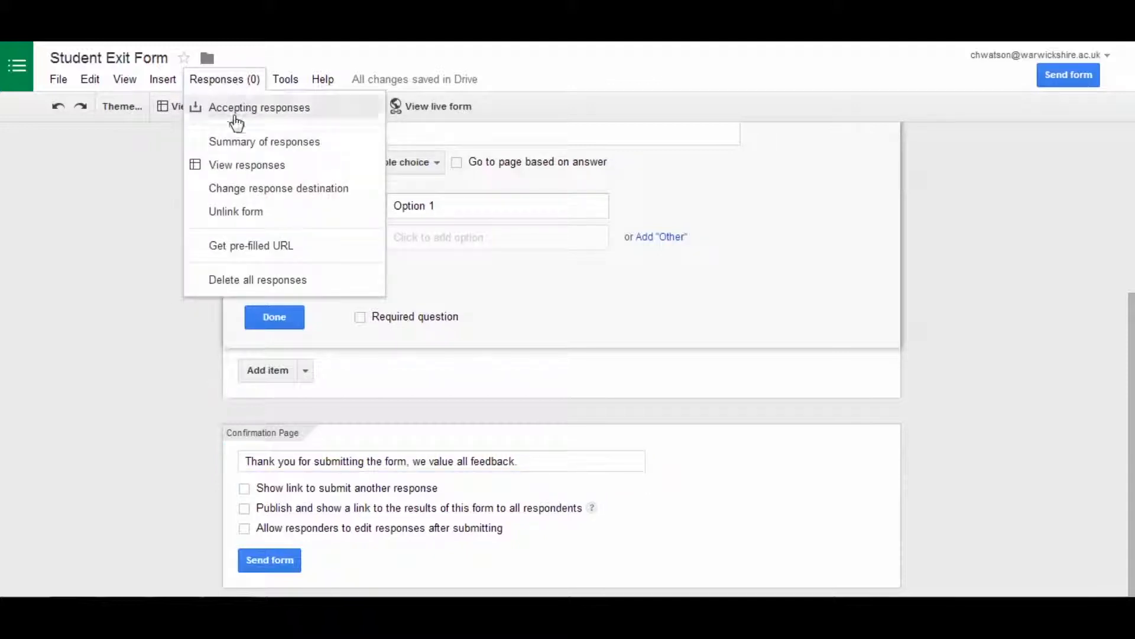
pyautogui.click(240, 143)
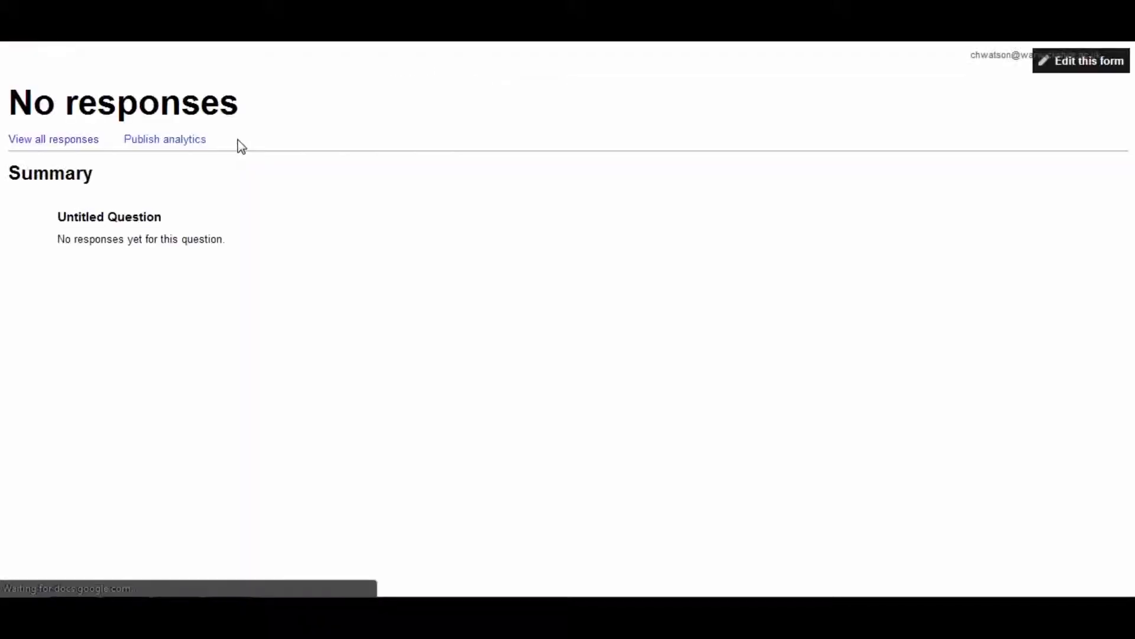